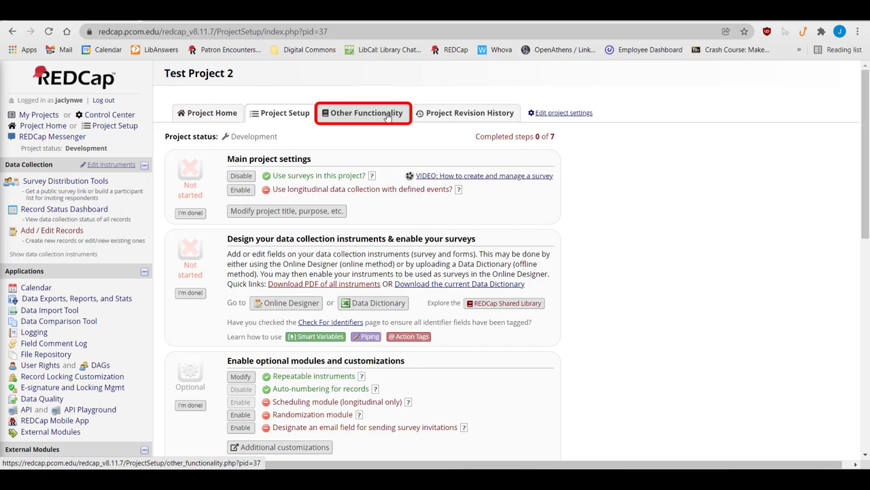
Show the Other Functionality page down to its Copy and Project Management sections
left_click(387, 117)
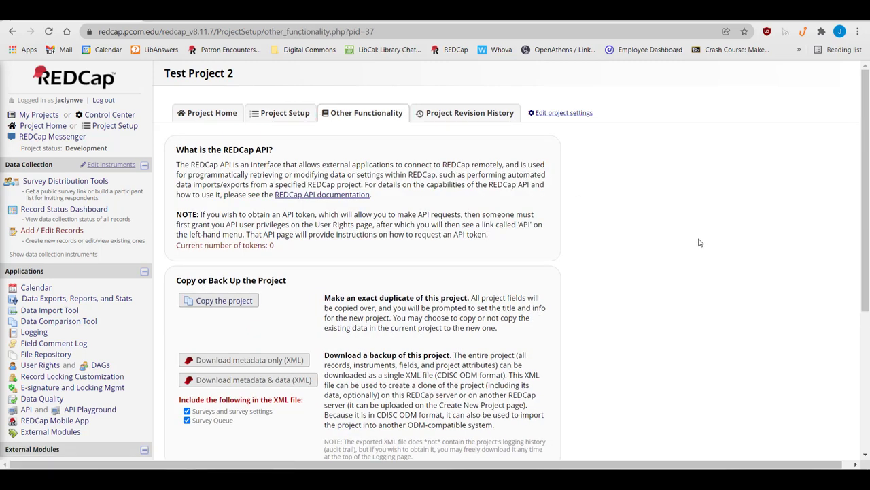
scroll(700, 243, "down", 3)
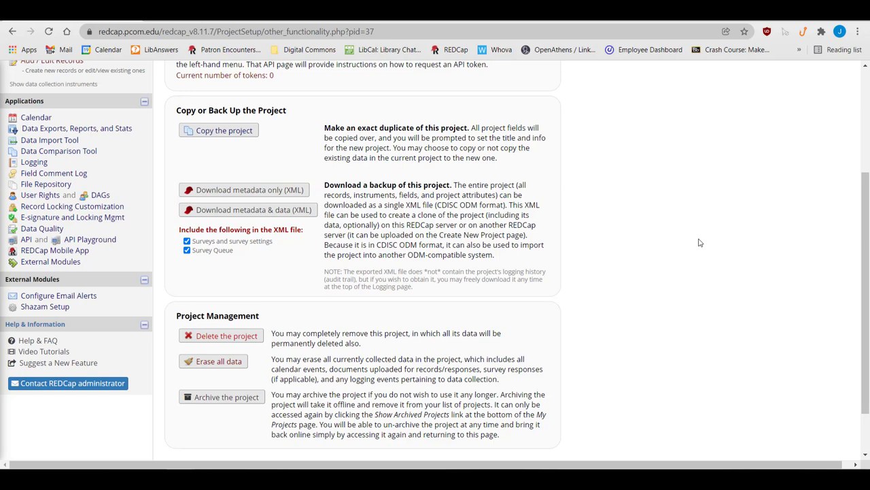
scroll(701, 243, "down", 2)
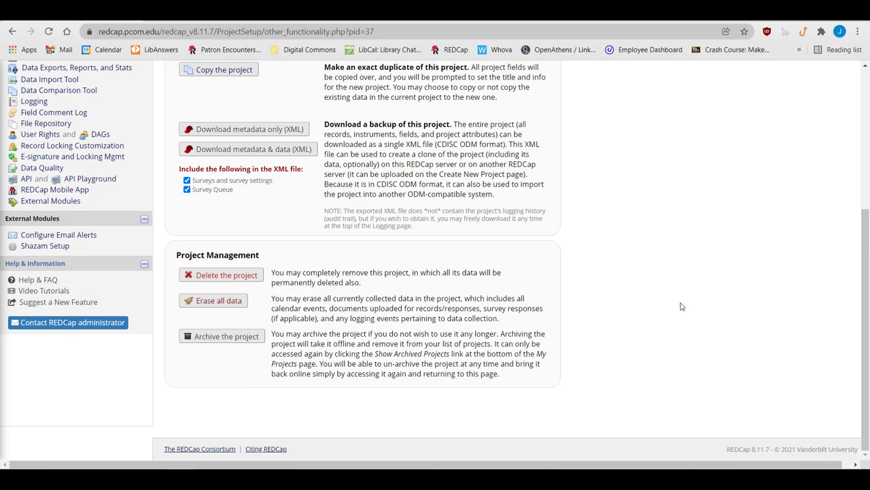
scroll(680, 305, "up", 3)
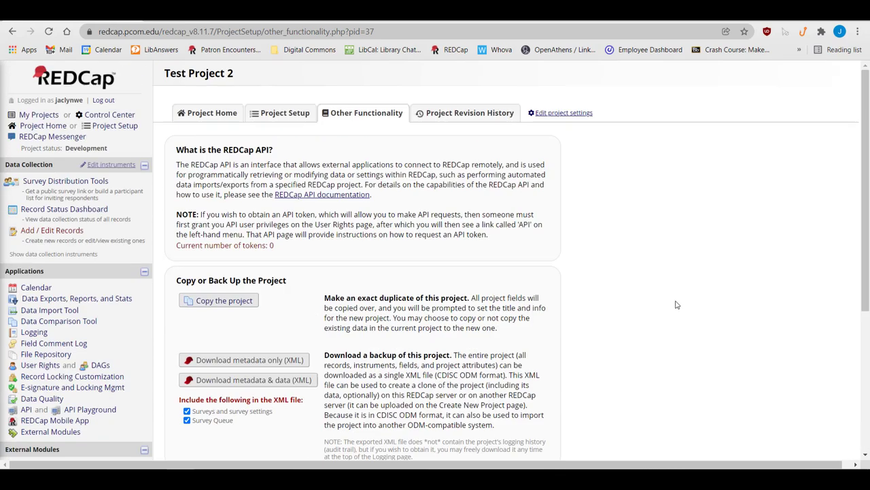
Review Test Project 2's creation and revision dates, then go back to Project Setup
left_click(481, 114)
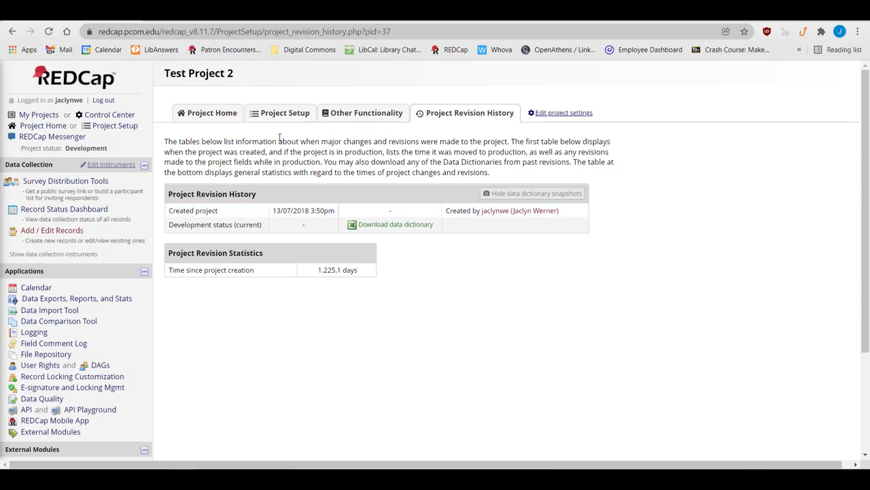
left_click(294, 121)
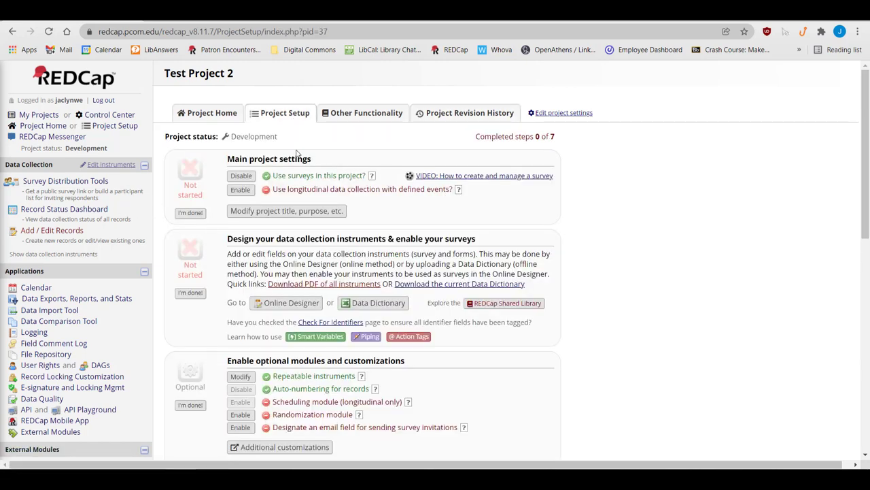
Take an instruments snapshot in the Online Designer, dated 19/11/2021 4:30pm
left_click(292, 303)
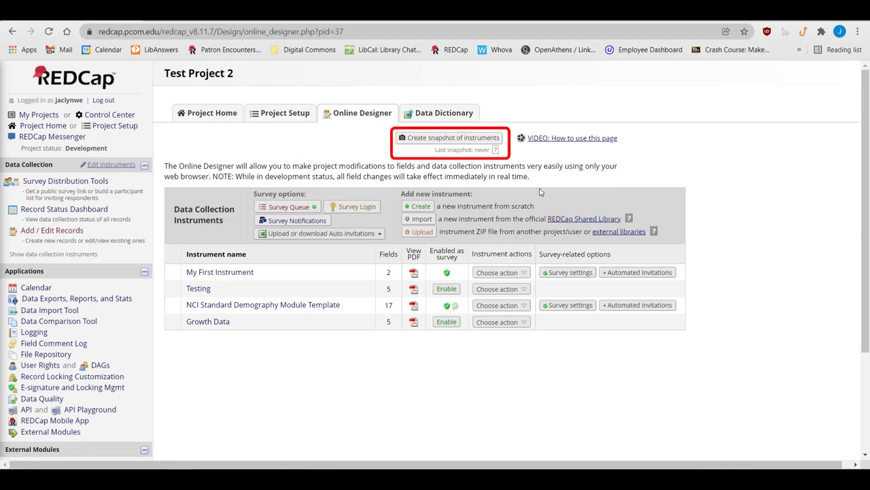
left_click(424, 139)
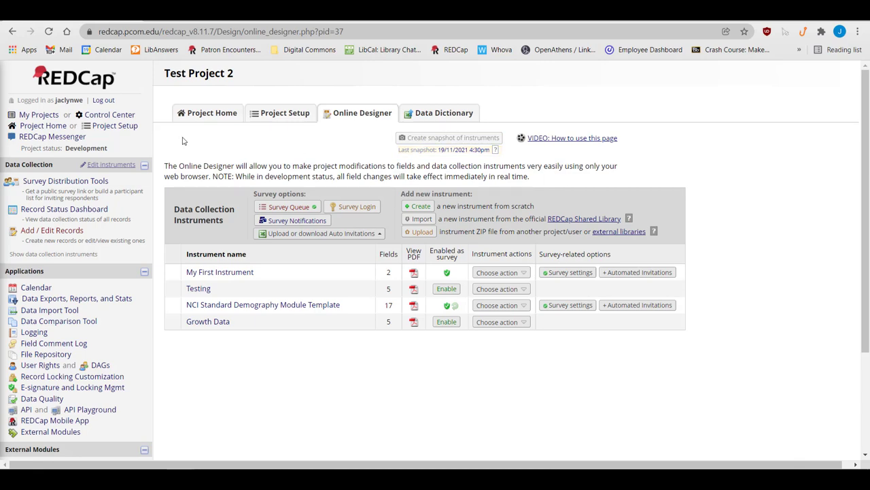
left_click(196, 117)
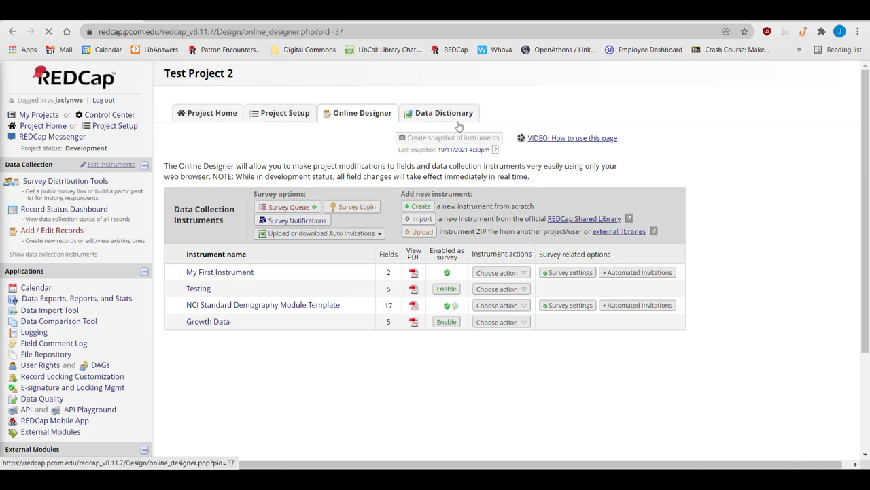
Check the 19/11/2021 4:30pm snapshot row in revision history, then return to Project Setup
left_click(469, 120)
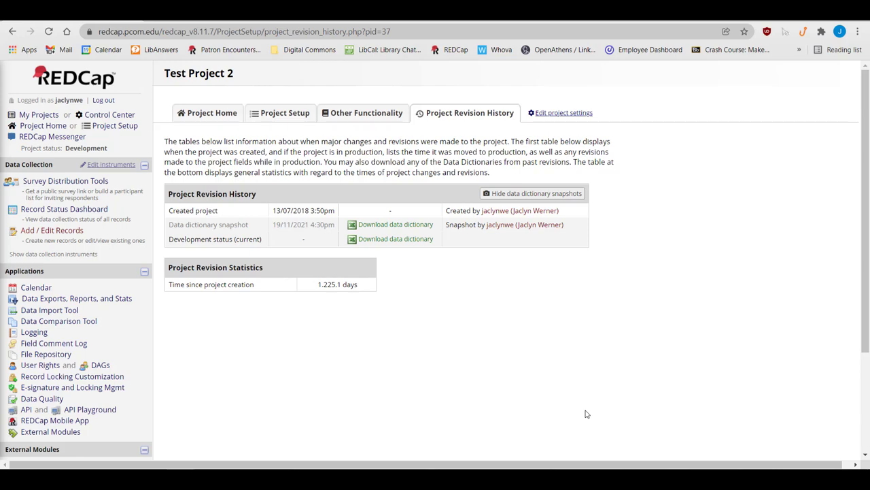
left_click(296, 118)
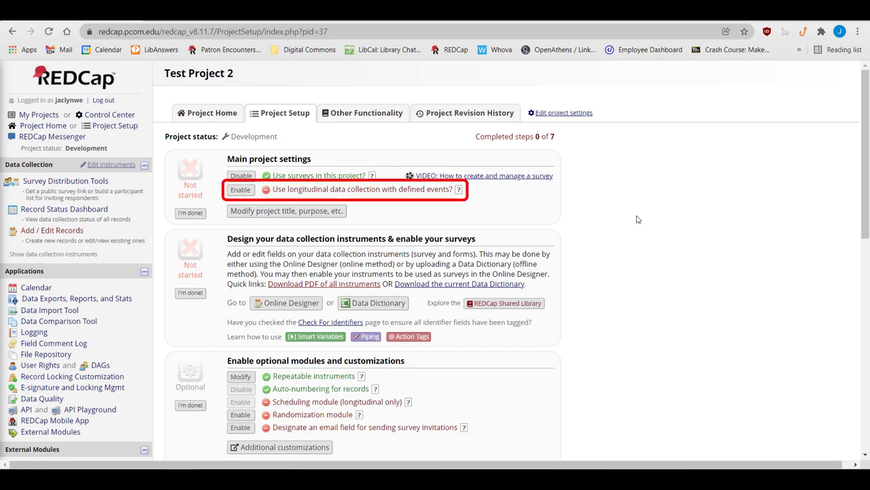
left_click(342, 215)
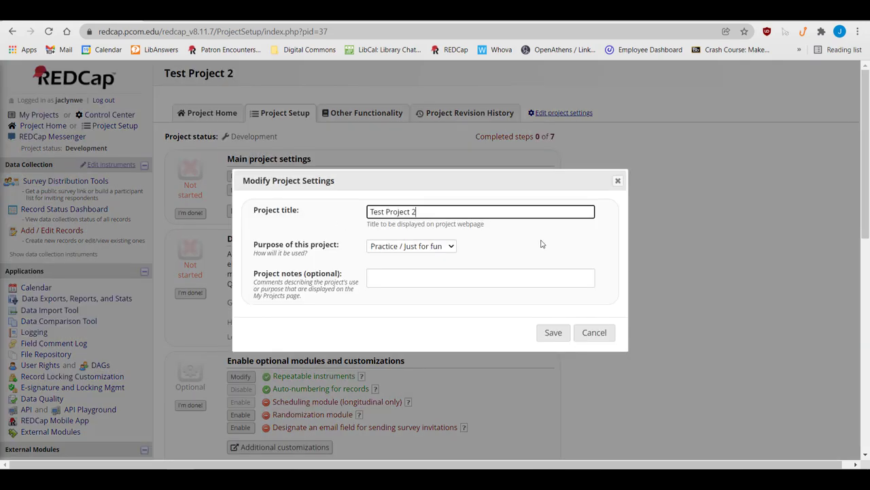
left_click(596, 332)
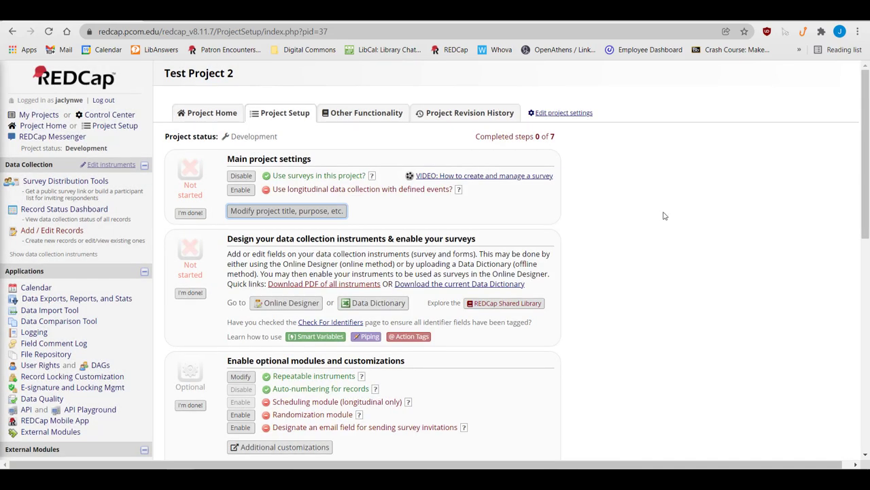
scroll(665, 215, "down", 3)
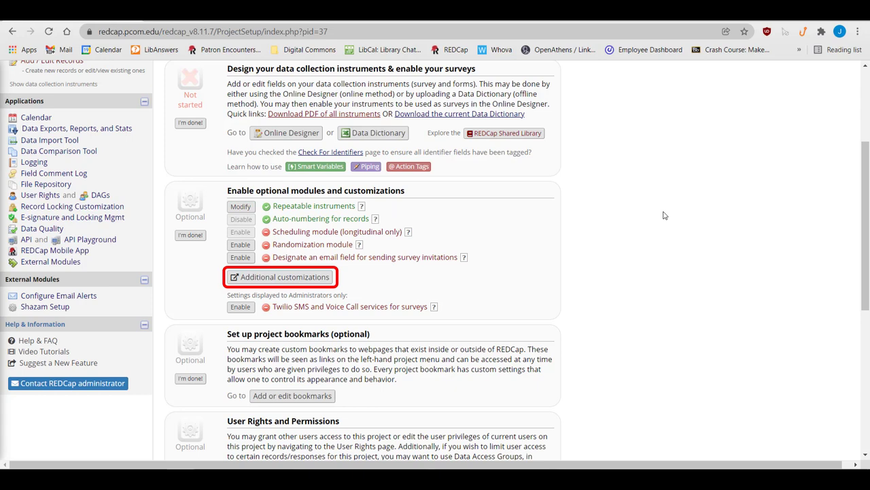
left_click(320, 277)
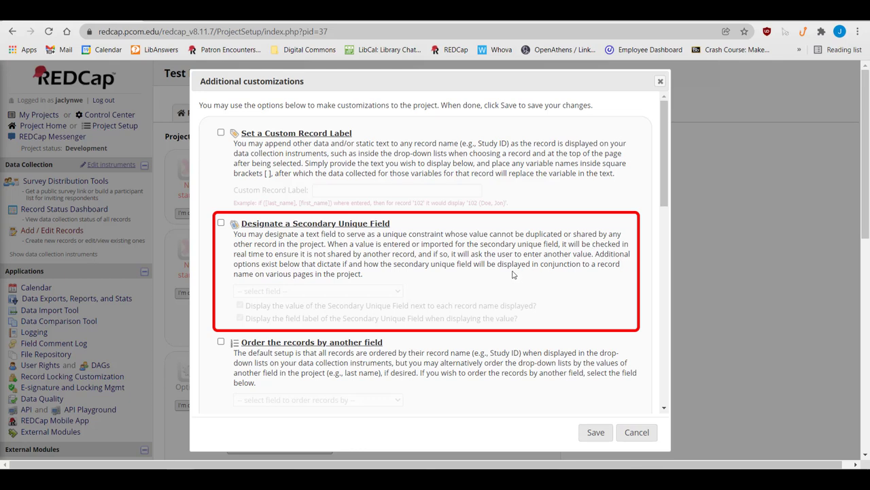
scroll(514, 274, "down", 3)
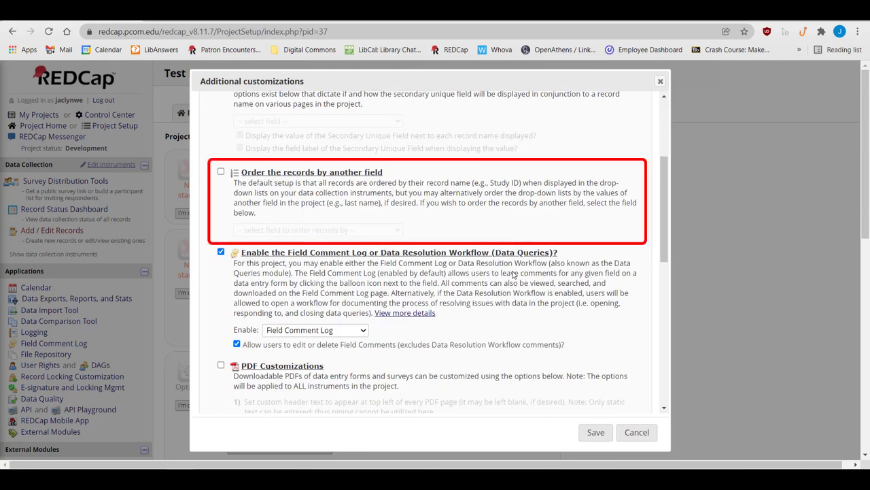
scroll(513, 274, "down", 1)
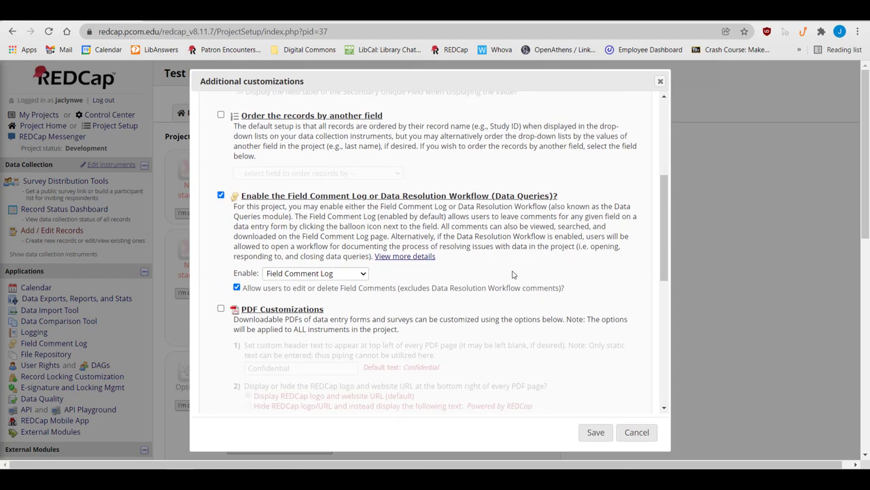
scroll(513, 274, "down", 3)
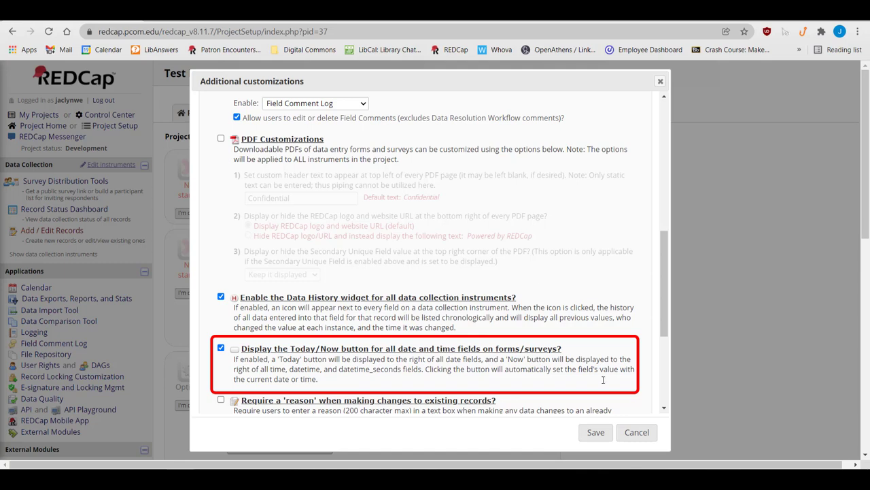
left_click(636, 433)
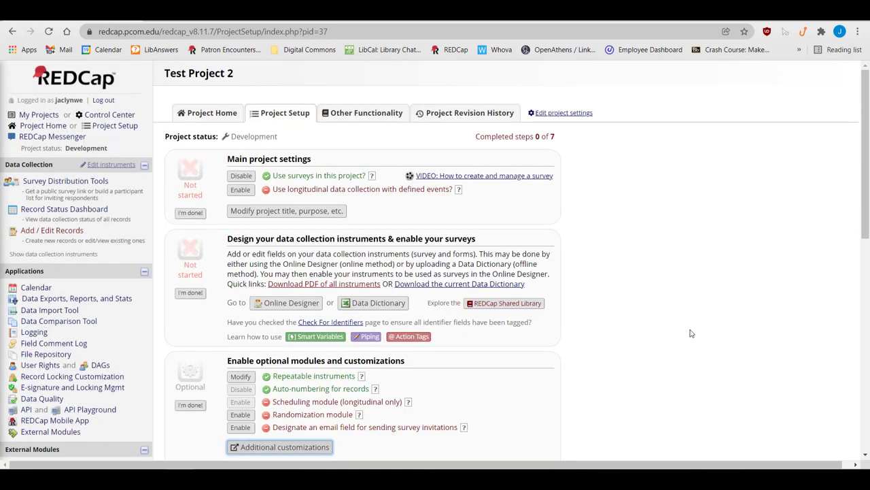
scroll(690, 333, "down", 3)
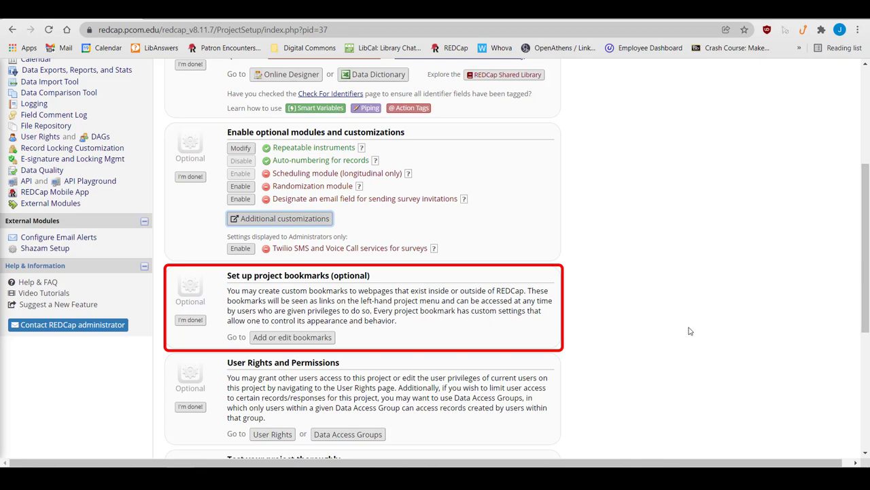
scroll(689, 331, "down", 2)
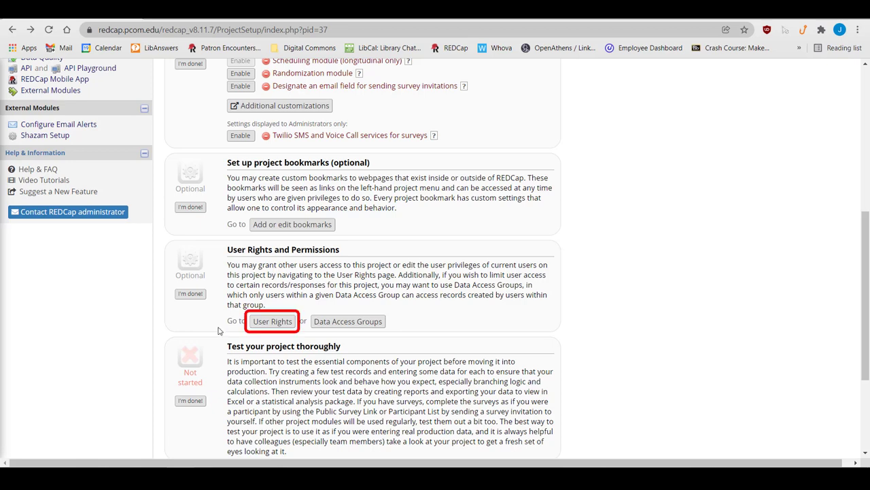
On User Rights, enter the colleague's username in 'Add new user' and select their account
left_click(270, 324)
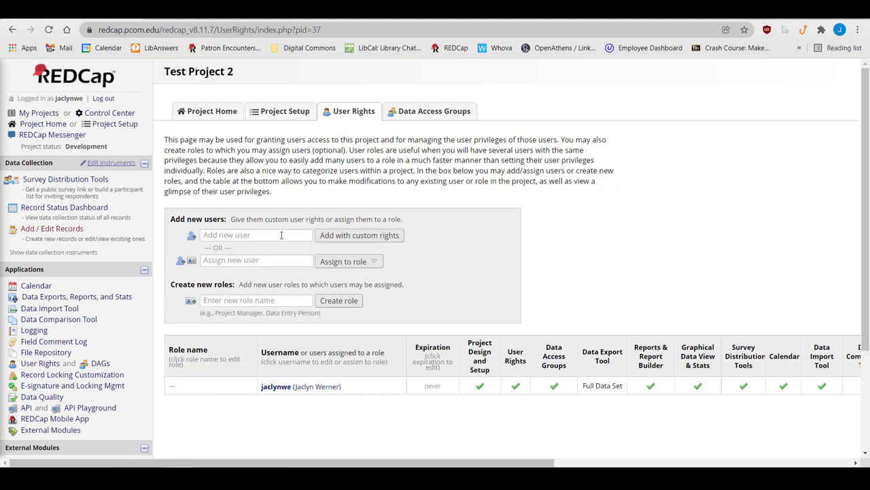
left_click(281, 235)
type("megh")
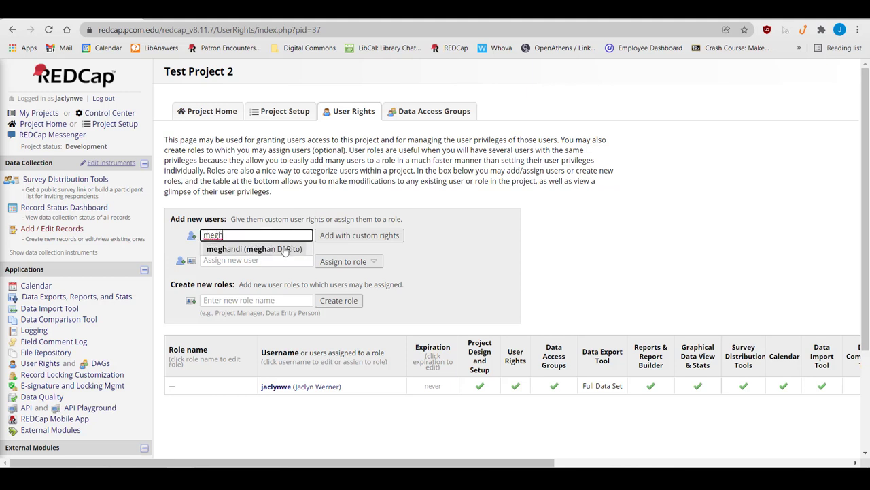
left_click(285, 249)
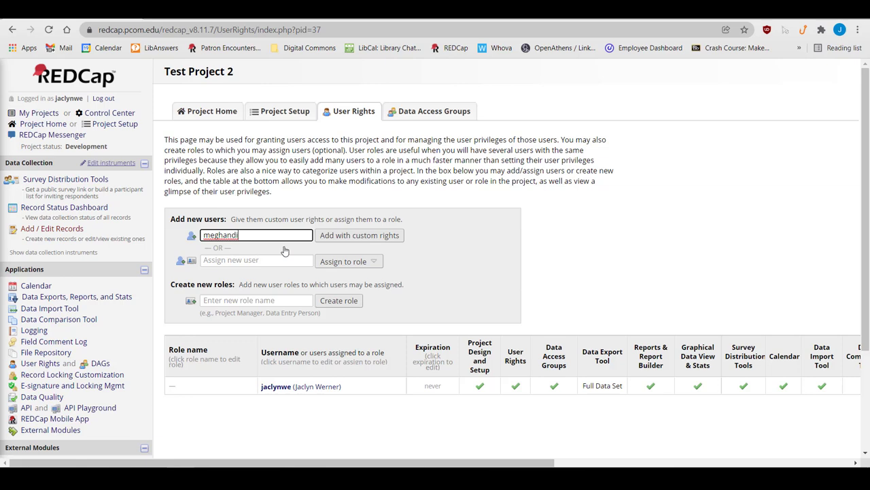
left_click(349, 236)
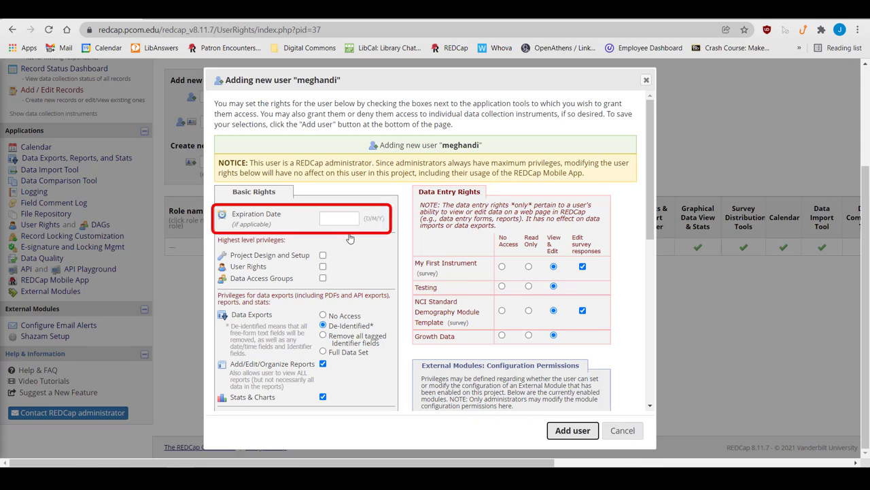
scroll(349, 238, "down", 1)
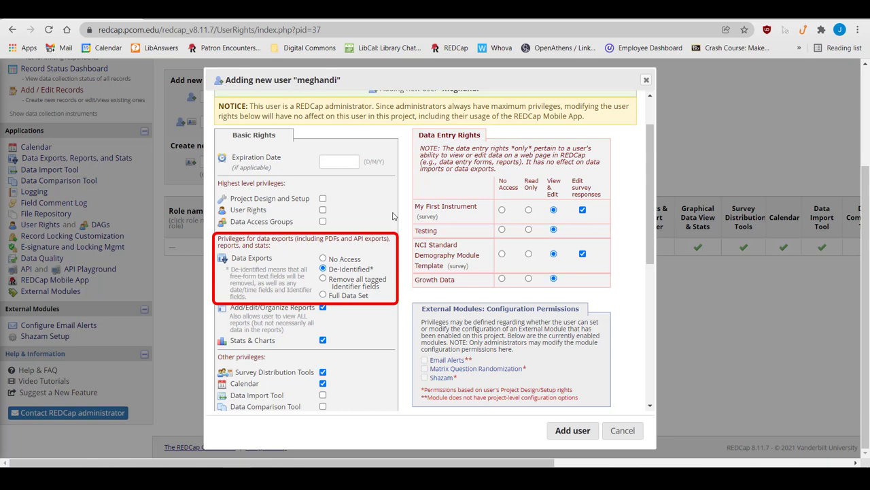
scroll(408, 221, "down", 3)
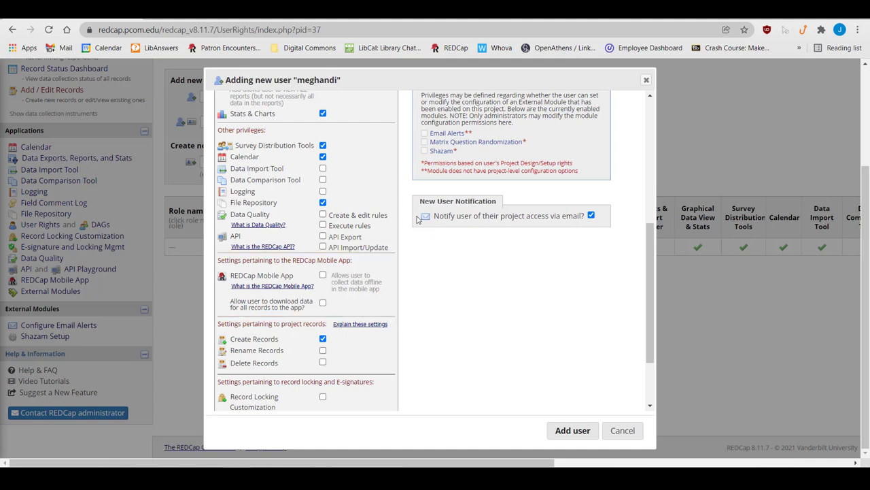
scroll(418, 217, "down", 1)
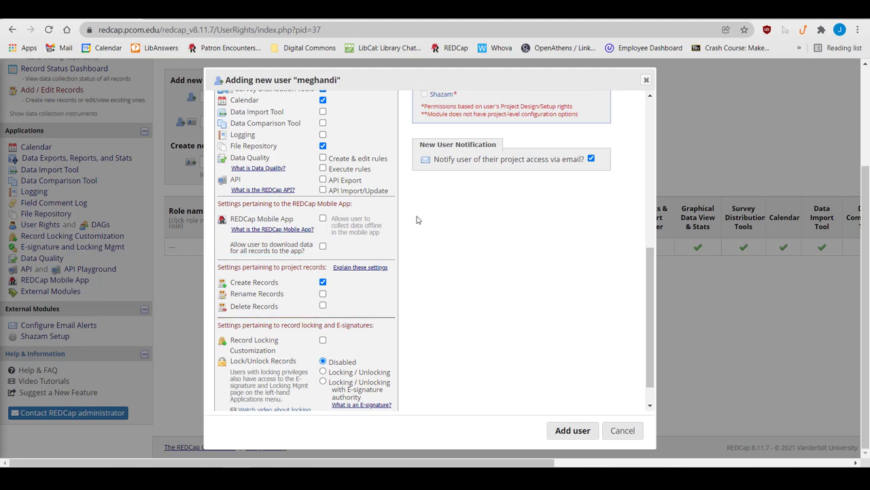
scroll(417, 220, "down", 1)
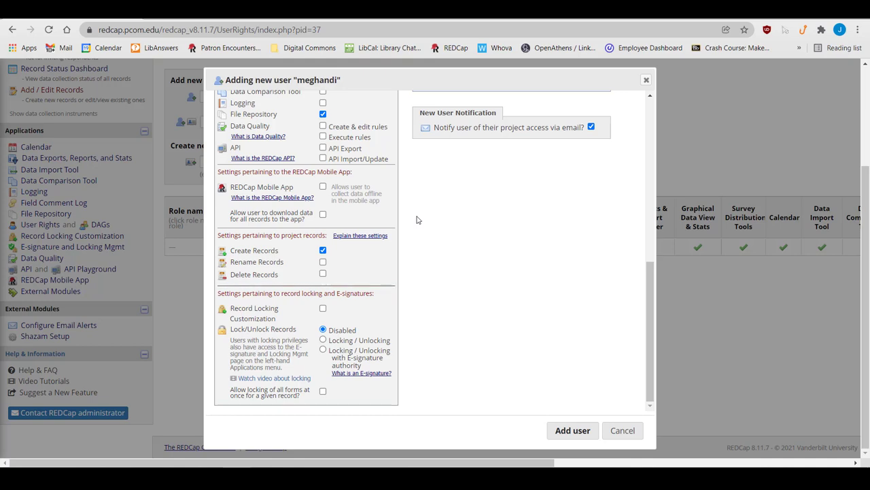
scroll(467, 301, "up", 10)
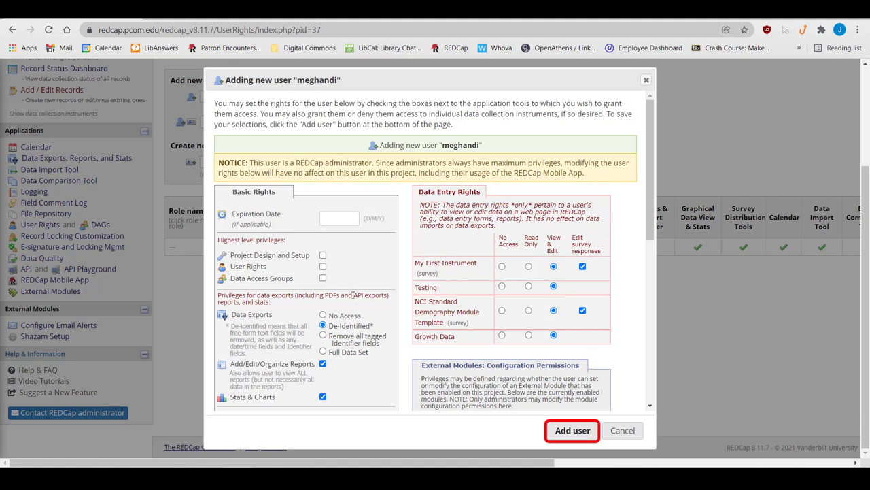
Cancel the new user, then preview rights for 'Data Entry Role' and cancel without creating it
left_click(637, 430)
scroll(675, 359, "up", 2)
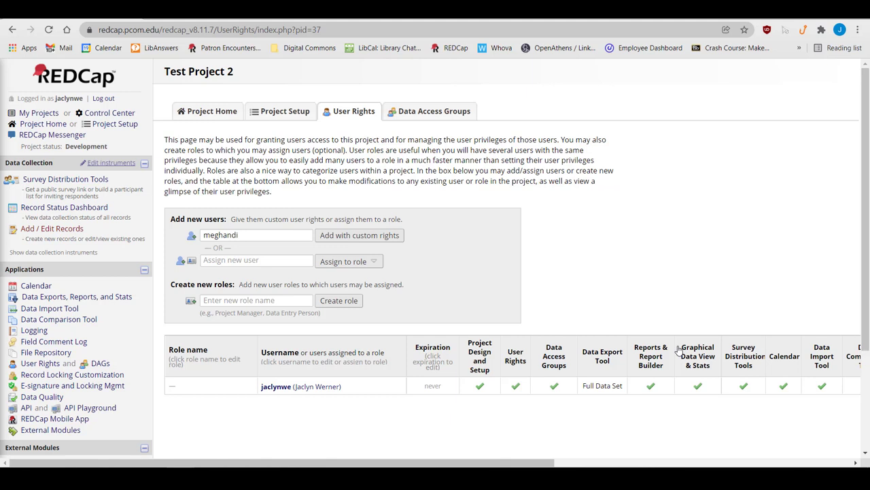
left_click(274, 303)
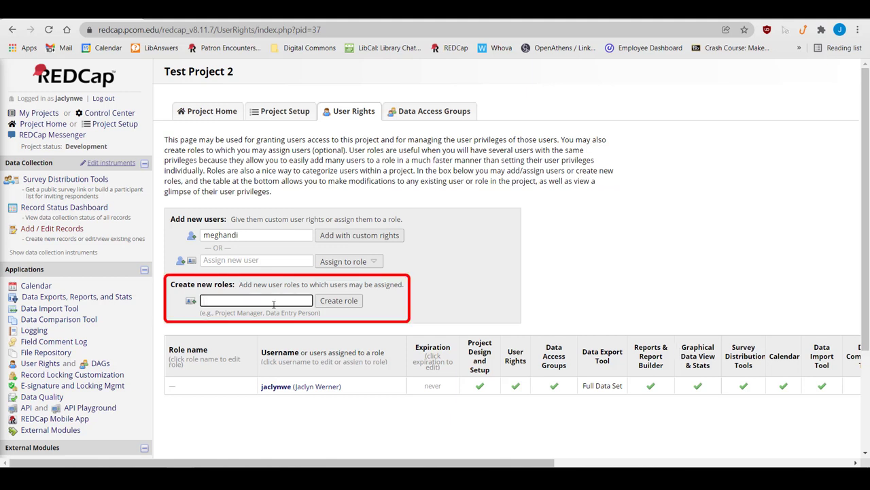
type("Data Entry Role")
left_click(339, 300)
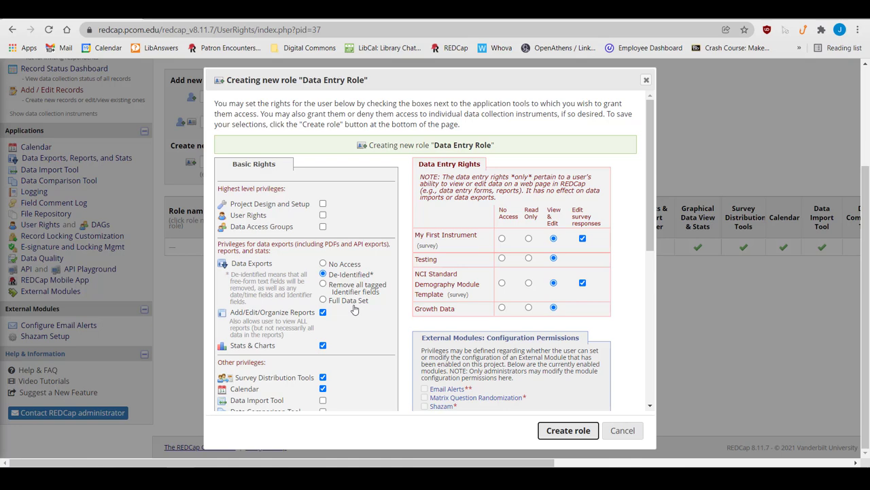
scroll(510, 286, "down", 2)
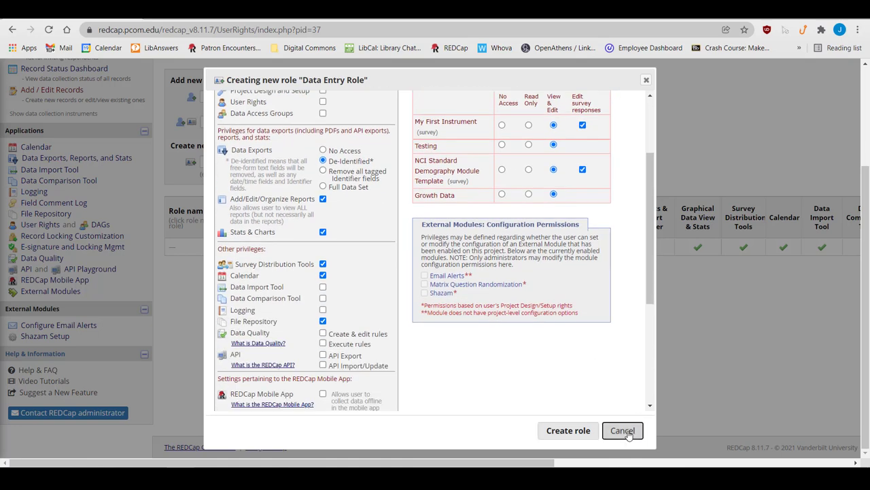
left_click(623, 431)
scroll(663, 408, "up", 3)
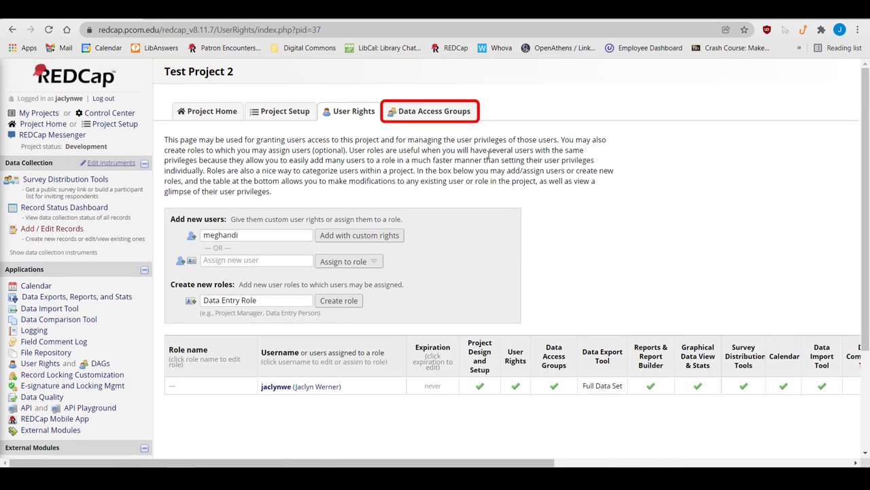
Switch from User Rights to the Data Access Groups tab
left_click(453, 114)
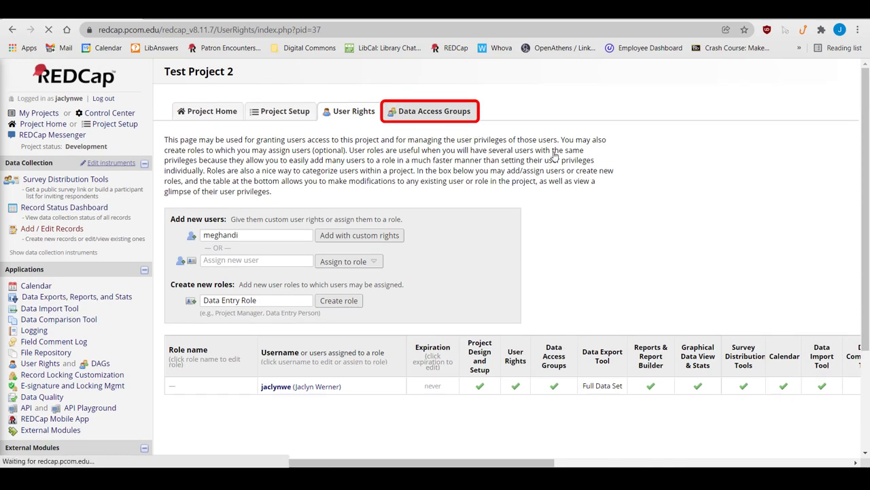